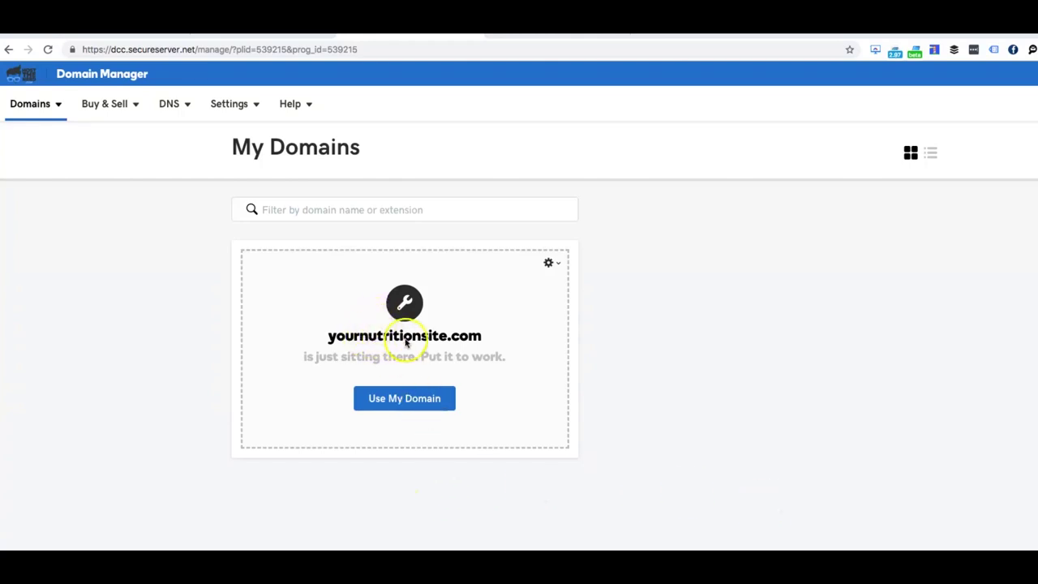
Step: On the azlocalbusiness.com tab, dismiss the notifications prompt and open the Best Fried Turkey Recipe article
{"action": "left_click", "coordinate": [570, 34]}
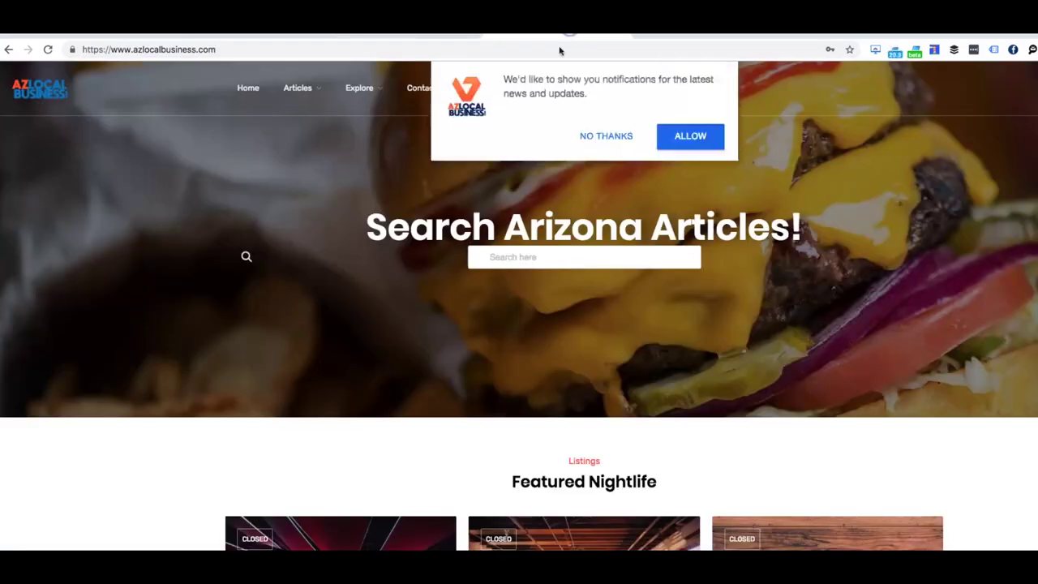
{"action": "left_click", "coordinate": [624, 137]}
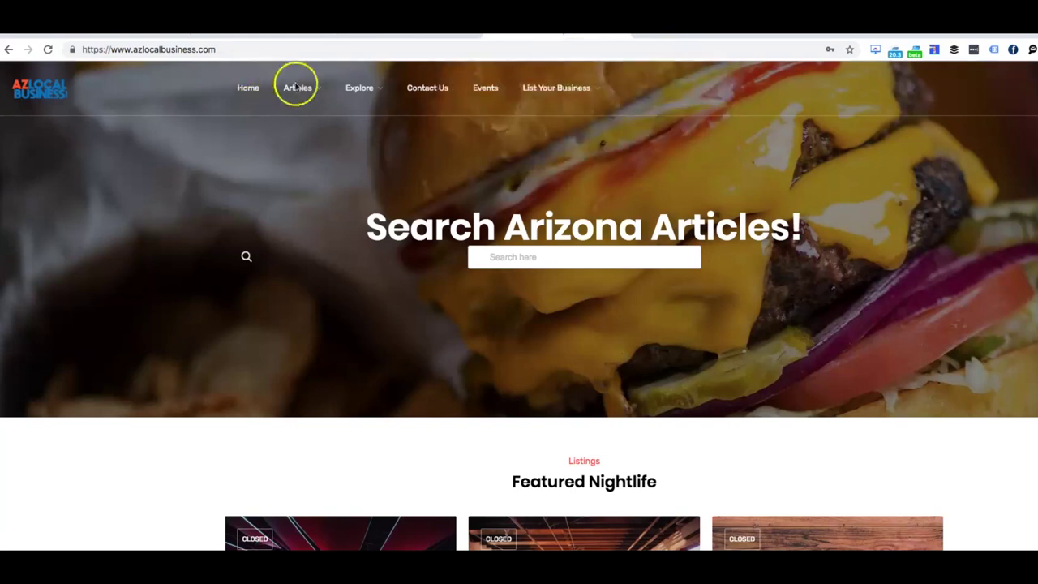
{"action": "mouse_move", "coordinate": [309, 98]}
{"action": "scroll", "coordinate": [721, 246], "scroll_direction": "down", "scroll_amount": 10}
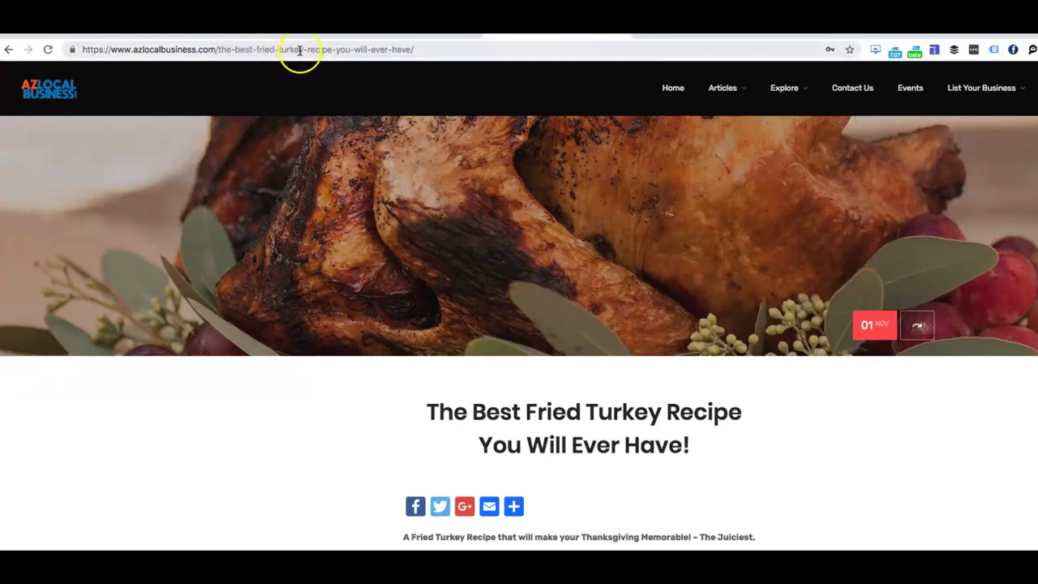
Step: Select the turkey recipe article's full URL in the address bar for copying
{"action": "left_click", "coordinate": [398, 50]}
{"action": "left_click", "coordinate": [427, 49]}
{"action": "left_click_drag", "start_coordinate": [427, 49], "coordinate": [161, 50]}
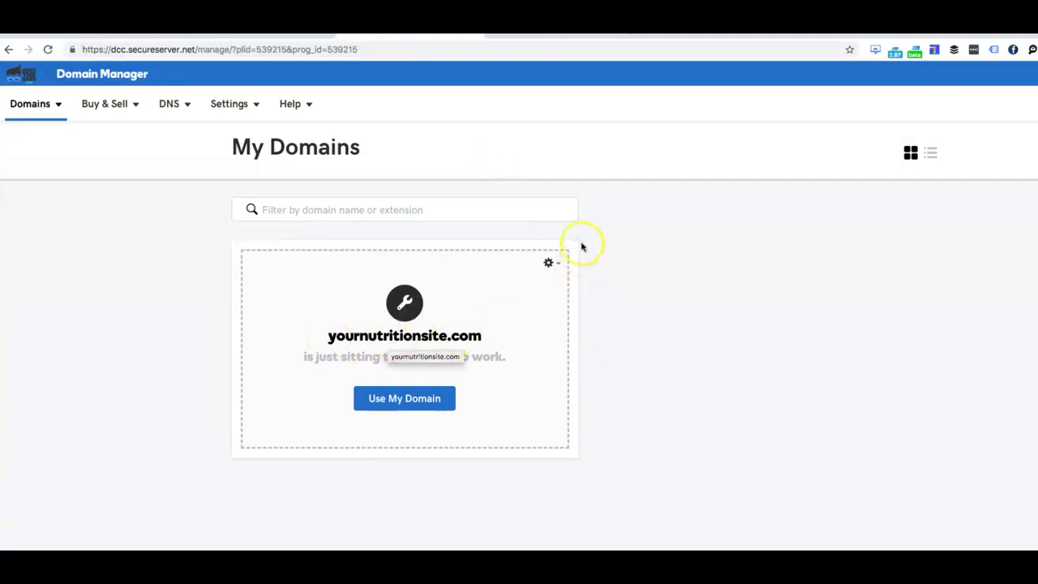
Step: Go to Manage DNS for yournutritionsite.com from its gear menu and scroll down to the Forwarding panel
{"action": "left_click", "coordinate": [551, 263]}
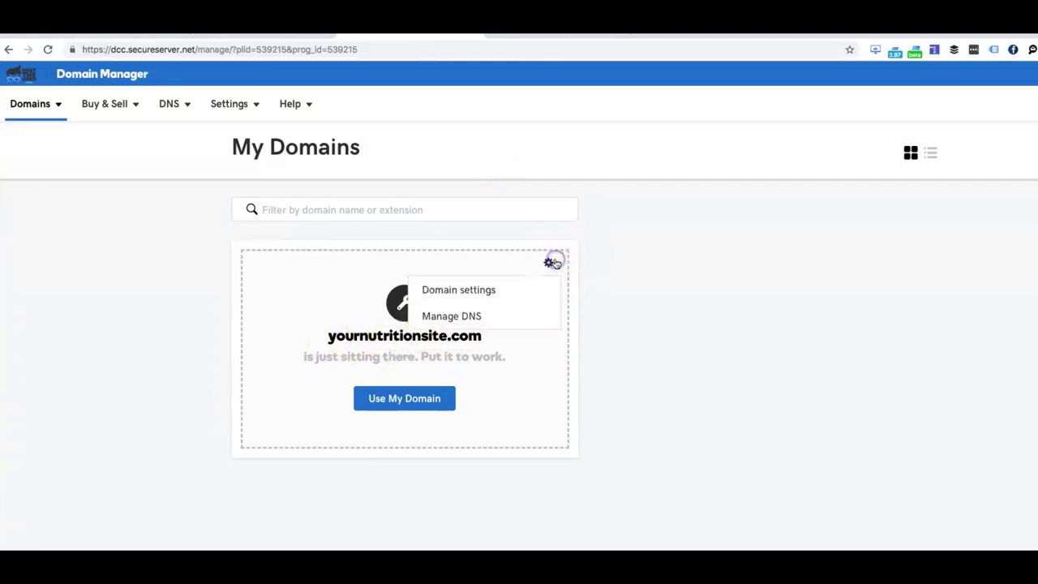
{"action": "left_click", "coordinate": [451, 318]}
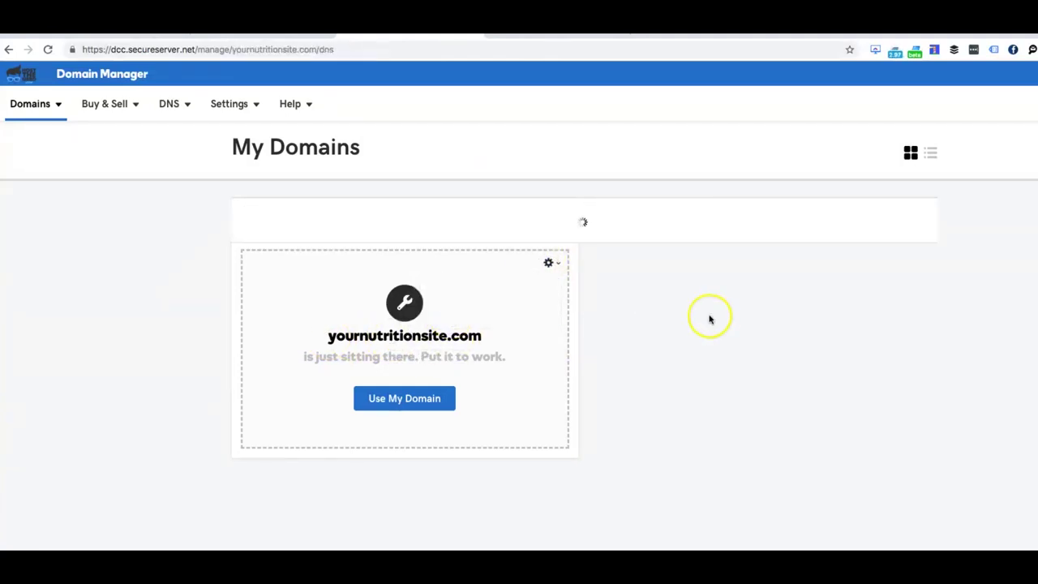
{"action": "scroll", "coordinate": [559, 382], "scroll_direction": "down", "scroll_amount": 5}
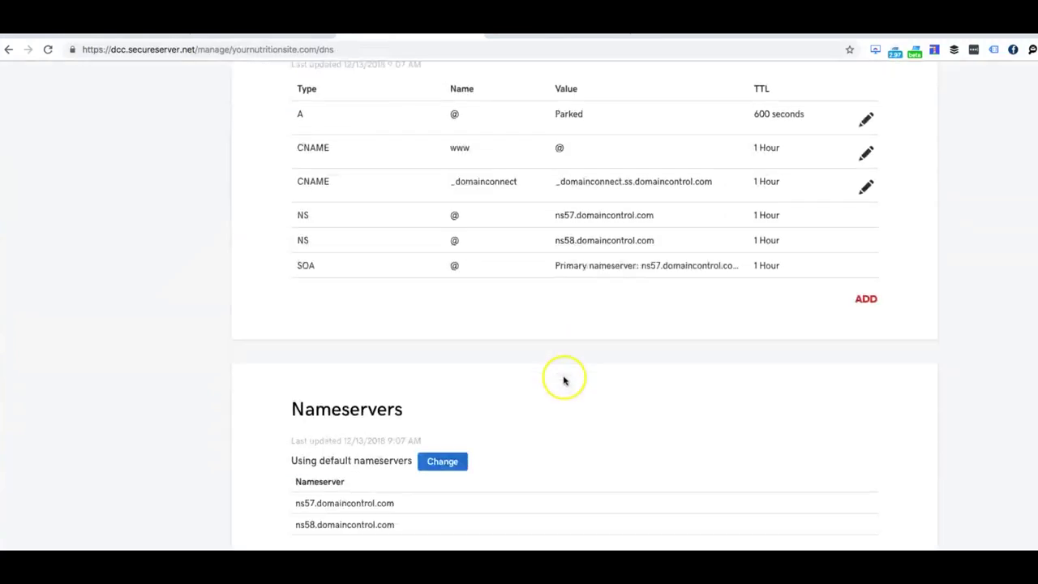
{"action": "scroll", "coordinate": [581, 375], "scroll_direction": "up", "scroll_amount": 5}
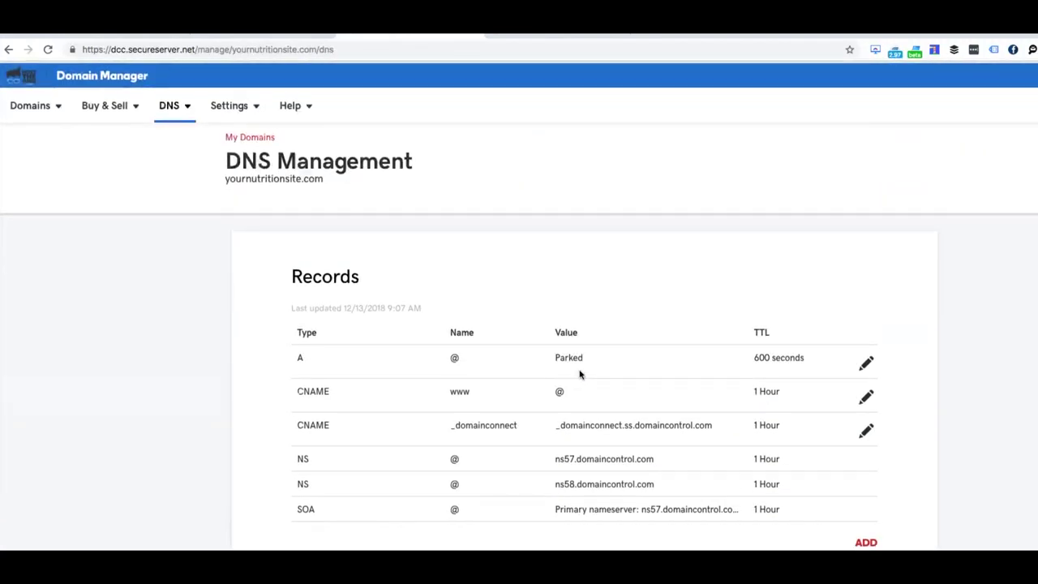
{"action": "scroll", "coordinate": [580, 374], "scroll_direction": "down", "scroll_amount": 5}
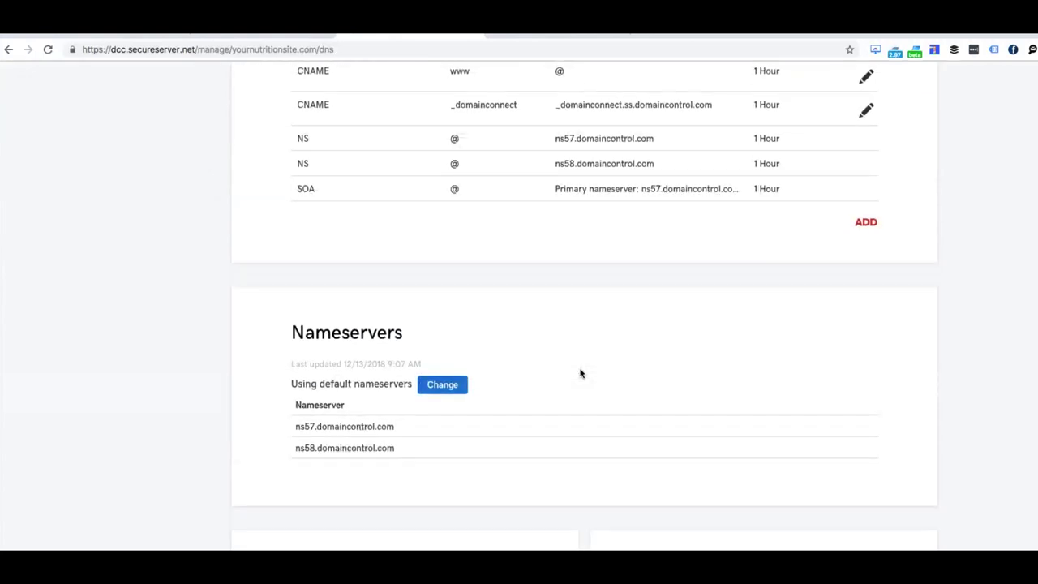
{"action": "scroll", "coordinate": [580, 376], "scroll_direction": "down", "scroll_amount": 2}
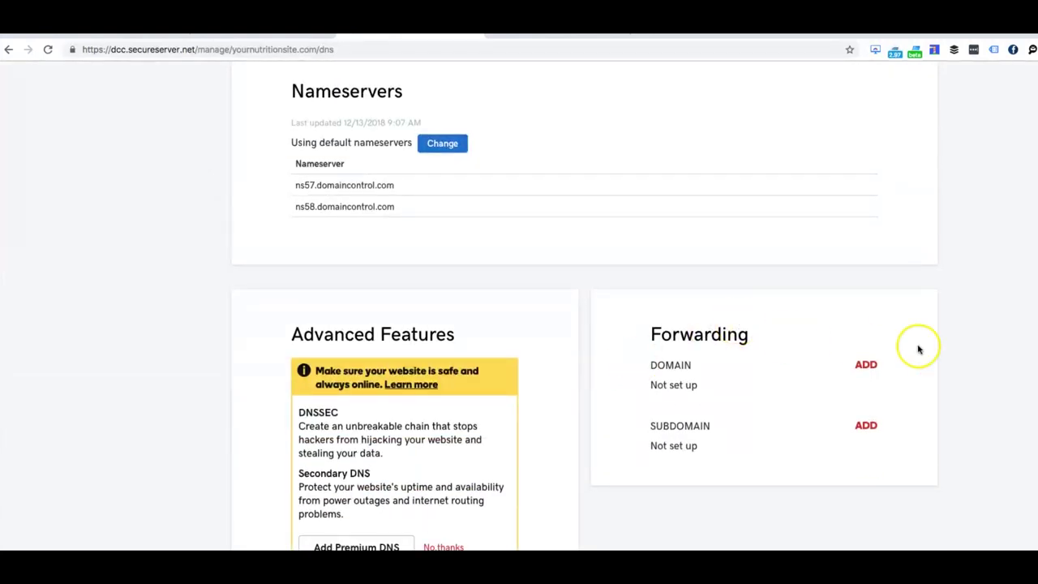
Step: Add domain forwarding and paste the turkey recipe article URL as the destination
{"action": "left_click", "coordinate": [868, 366]}
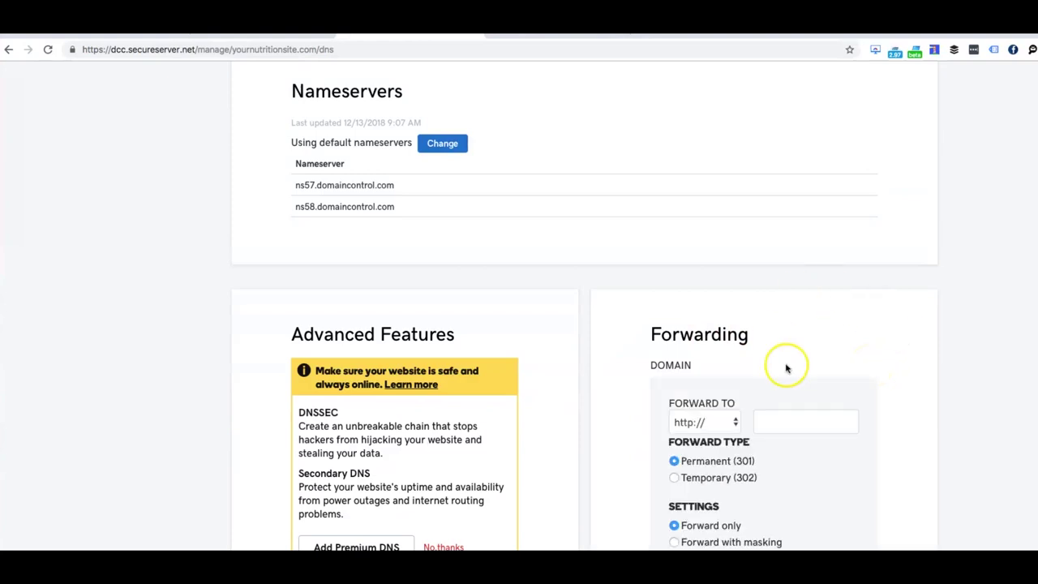
{"action": "left_click", "coordinate": [788, 419]}
{"action": "scroll", "coordinate": [788, 420], "scroll_direction": "down", "scroll_amount": 1}
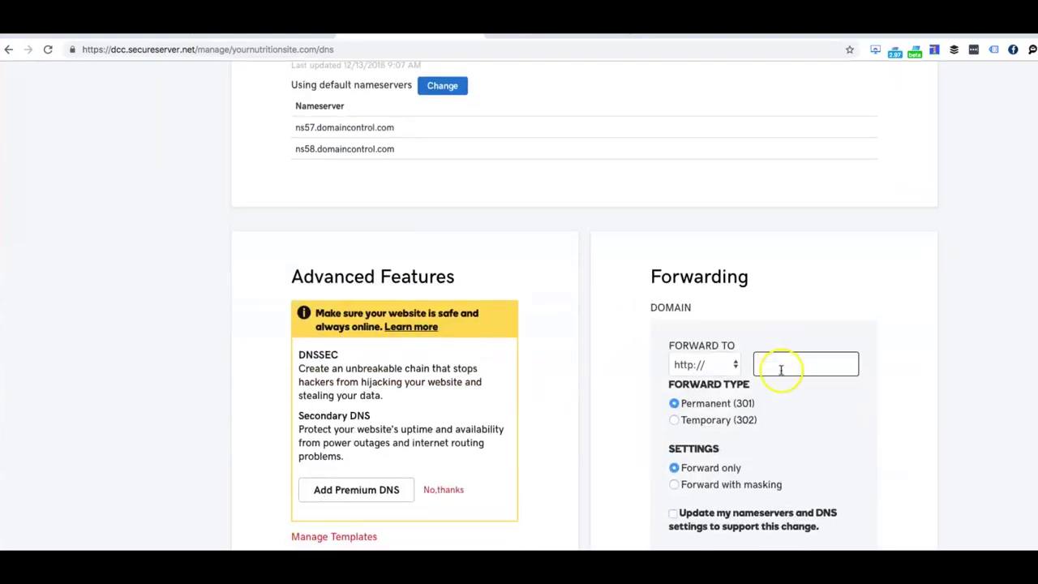
{"action": "key", "text": "ctrl+v"}
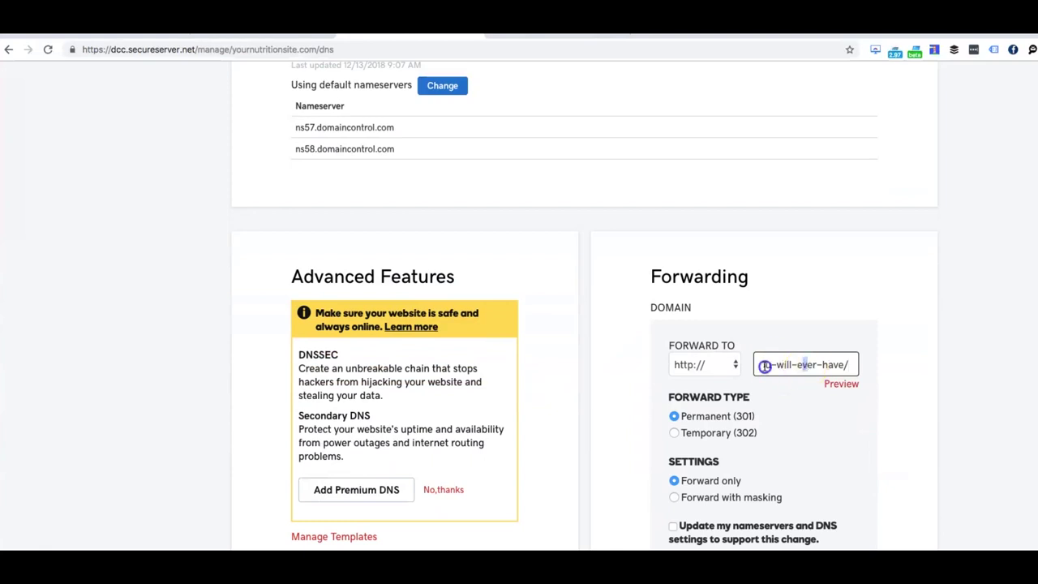
{"action": "left_click_drag", "start_coordinate": [765, 366], "coordinate": [730, 366]}
{"action": "left_click", "coordinate": [786, 365]}
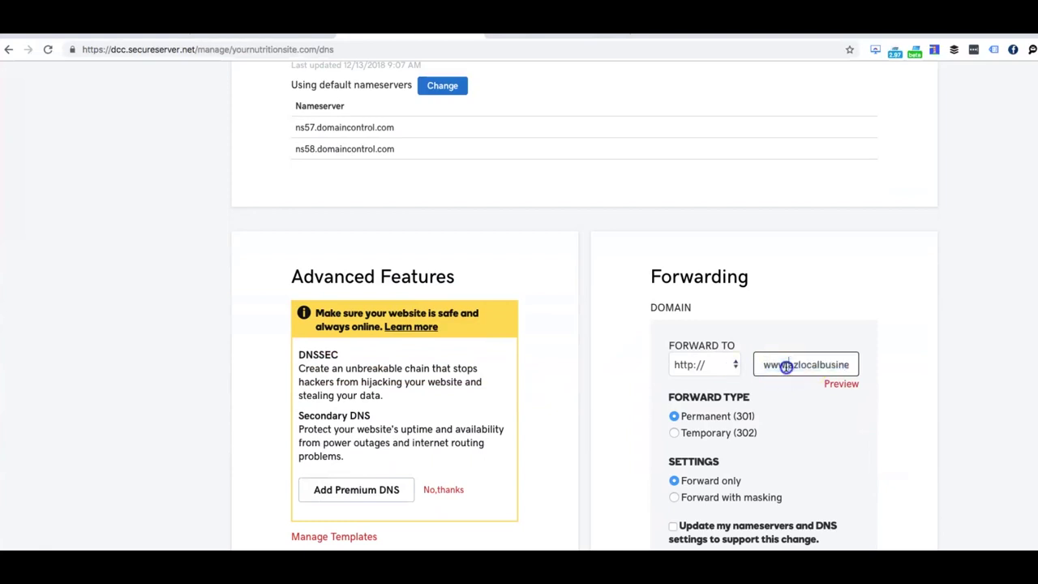
{"action": "left_click", "coordinate": [688, 364]}
{"action": "left_click", "coordinate": [702, 378]}
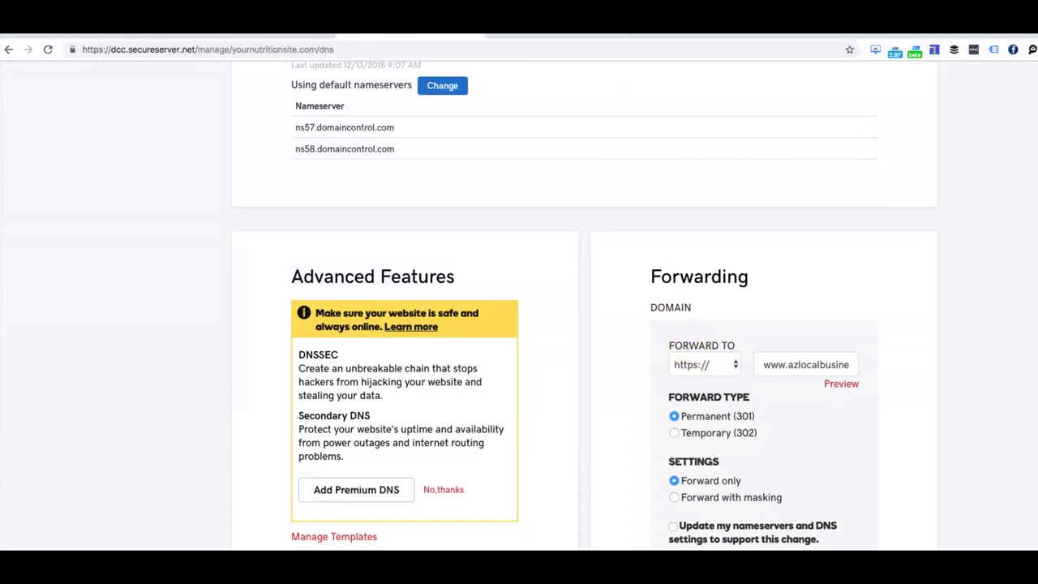
{"action": "left_click", "coordinate": [572, 34]}
{"action": "left_click", "coordinate": [394, 35]}
{"action": "scroll", "coordinate": [577, 380], "scroll_direction": "down", "scroll_amount": 1}
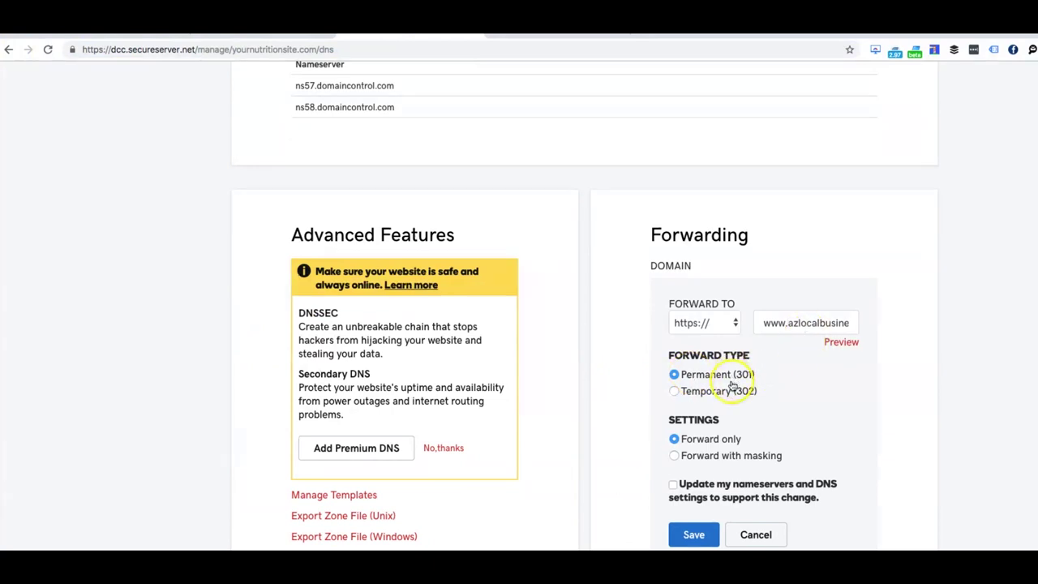
{"action": "scroll", "coordinate": [734, 381], "scroll_direction": "down", "scroll_amount": 1}
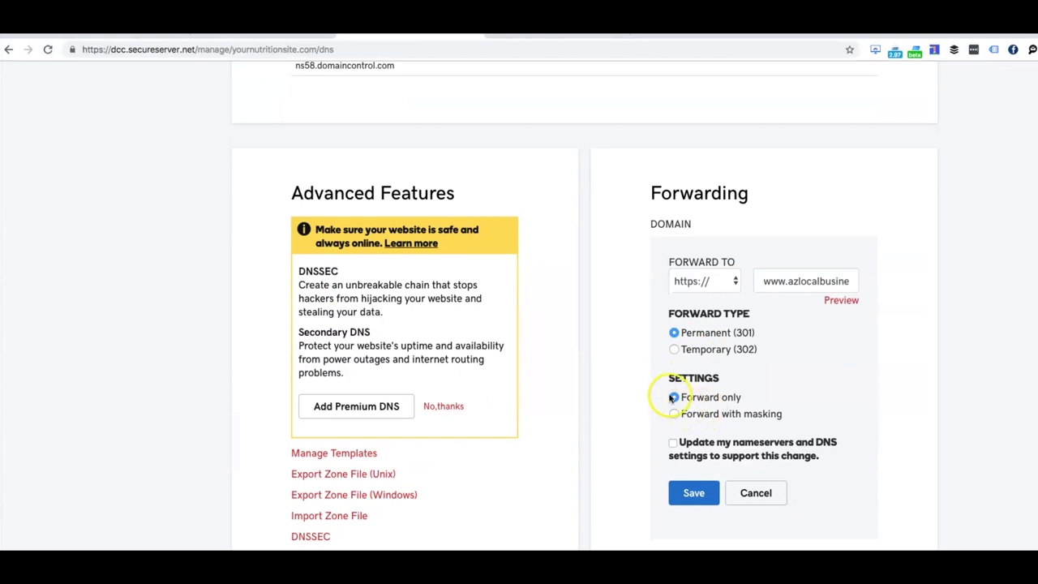
Step: Switch forwarding to Forward with masking and copy the domain name yournutritionsite.com
{"action": "left_click", "coordinate": [673, 415]}
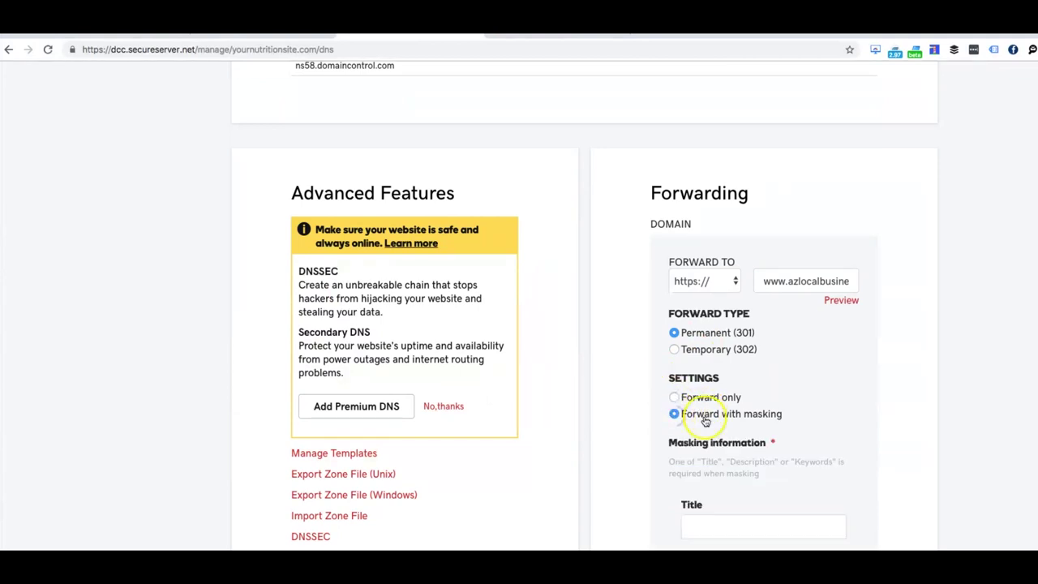
{"action": "scroll", "coordinate": [719, 398], "scroll_direction": "down", "scroll_amount": 2}
{"action": "left_click", "coordinate": [713, 426]}
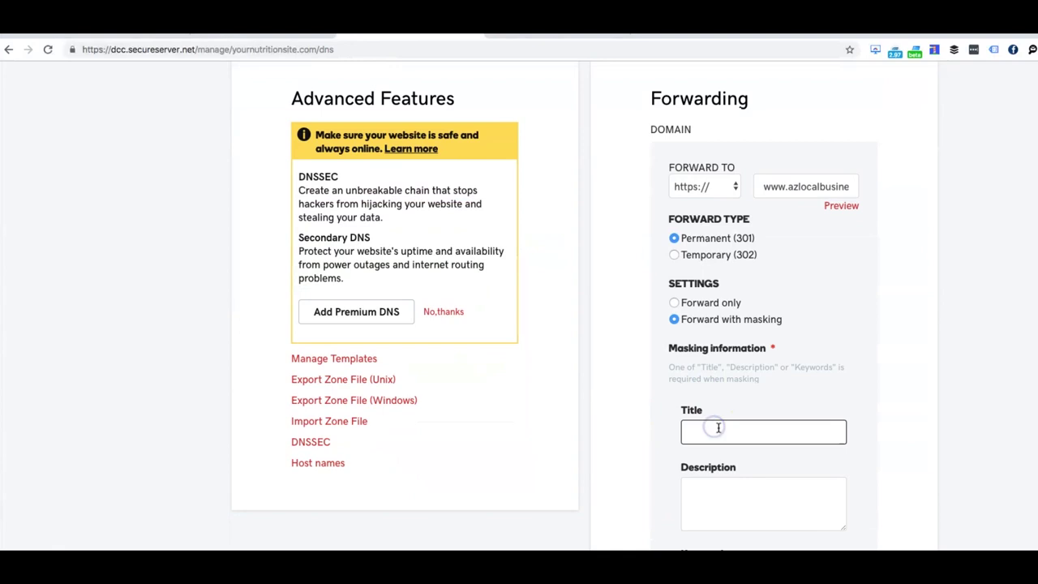
{"action": "scroll", "coordinate": [718, 427], "scroll_direction": "up", "scroll_amount": 10}
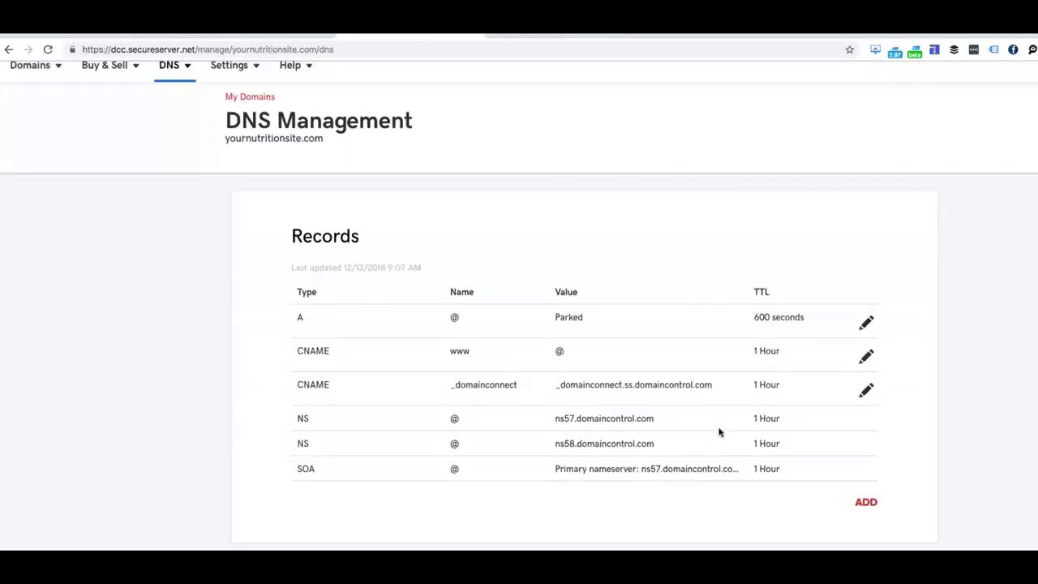
{"action": "left_click_drag", "start_coordinate": [225, 139], "coordinate": [309, 139]}
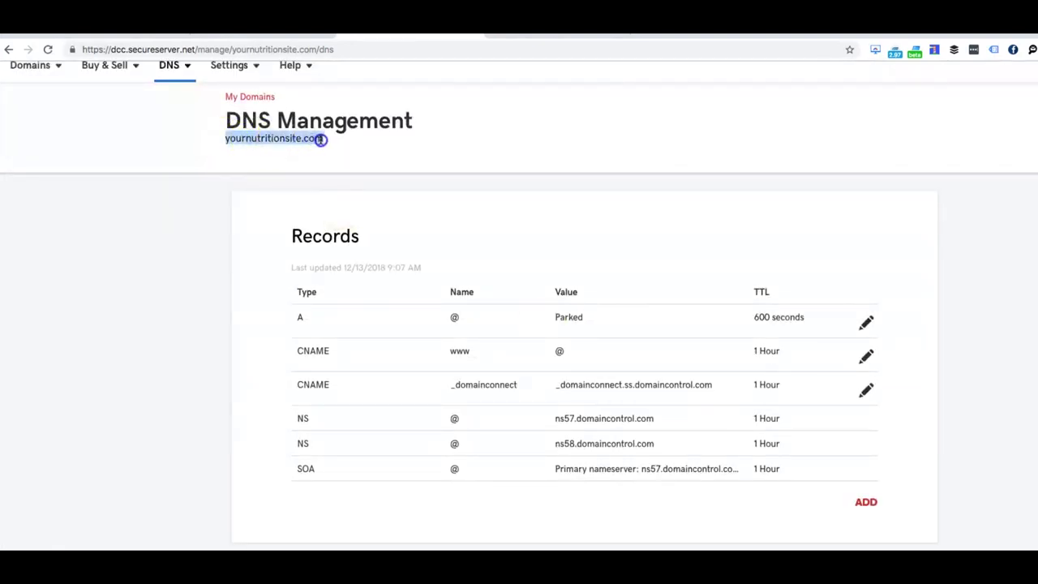
{"action": "scroll", "coordinate": [521, 197], "scroll_direction": "down", "scroll_amount": 10}
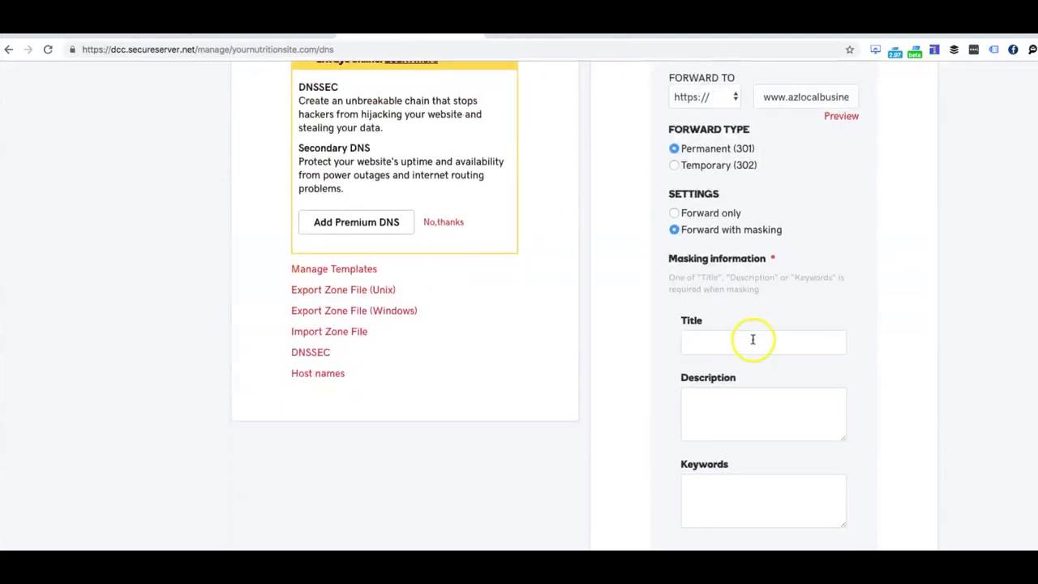
{"action": "scroll", "coordinate": [722, 348], "scroll_direction": "up", "scroll_amount": 2}
Step: Set the masking Title to 'Yournutritionsite.com' and save the forwarding settings
{"action": "left_click", "coordinate": [749, 270]}
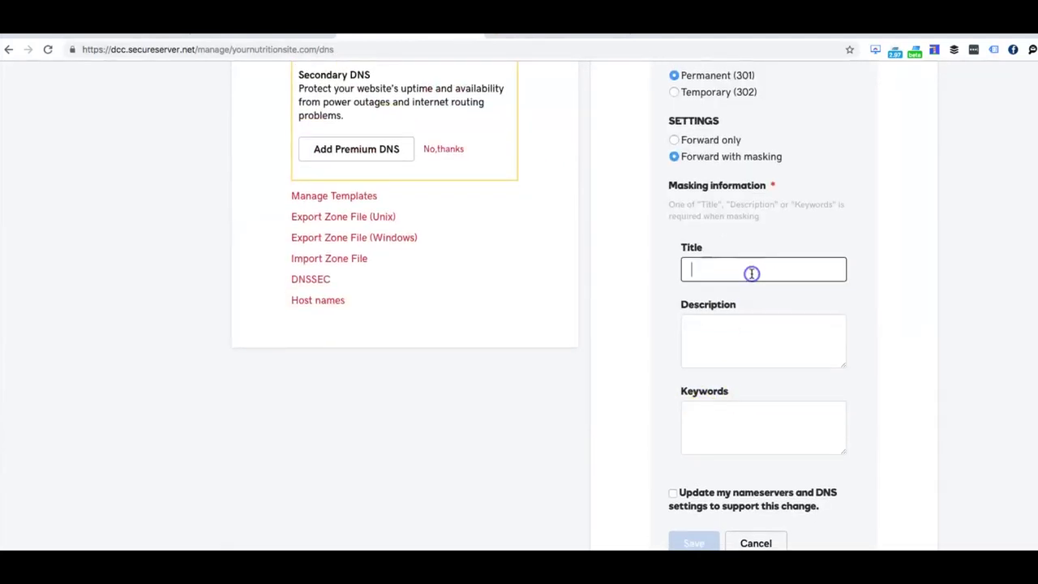
{"action": "type", "text": "yournutritionsite.com"}
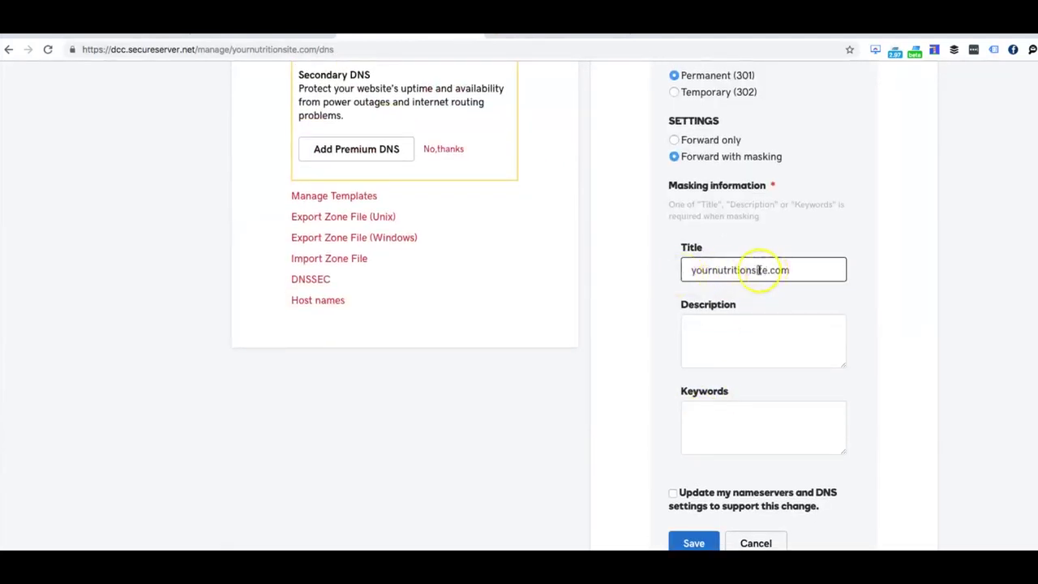
{"action": "left_click", "coordinate": [697, 270]}
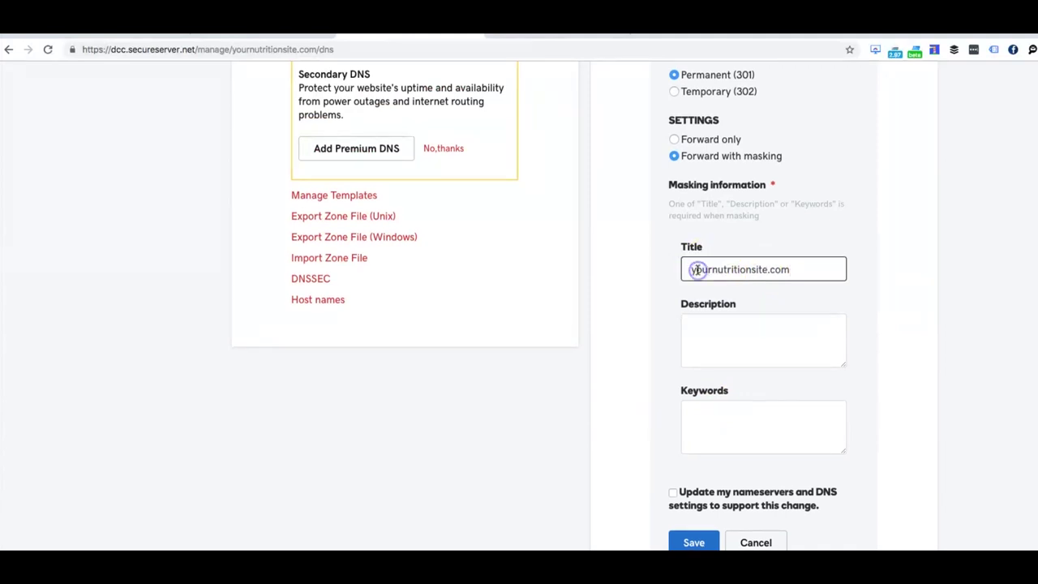
{"action": "key", "text": "BackSpace"}
{"action": "type", "text": "Y"}
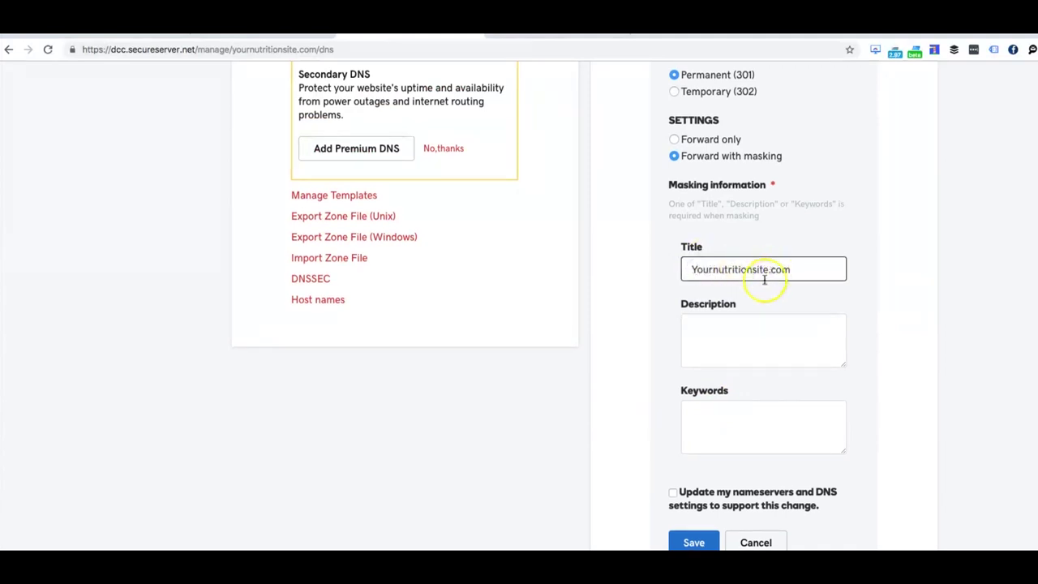
{"action": "left_click", "coordinate": [753, 319]}
{"action": "scroll", "coordinate": [740, 362], "scroll_direction": "down", "scroll_amount": 2}
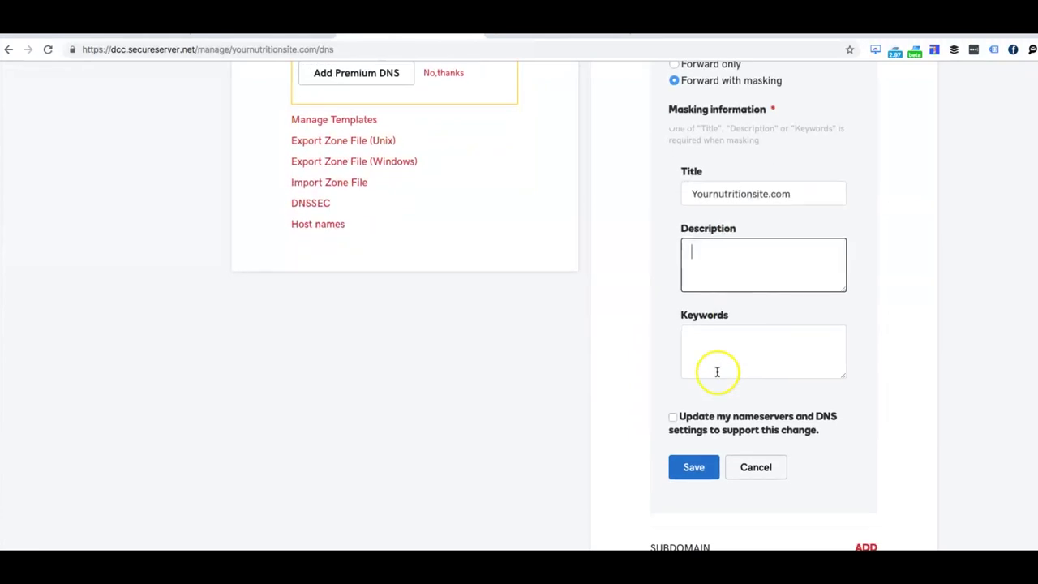
{"action": "left_click", "coordinate": [694, 470]}
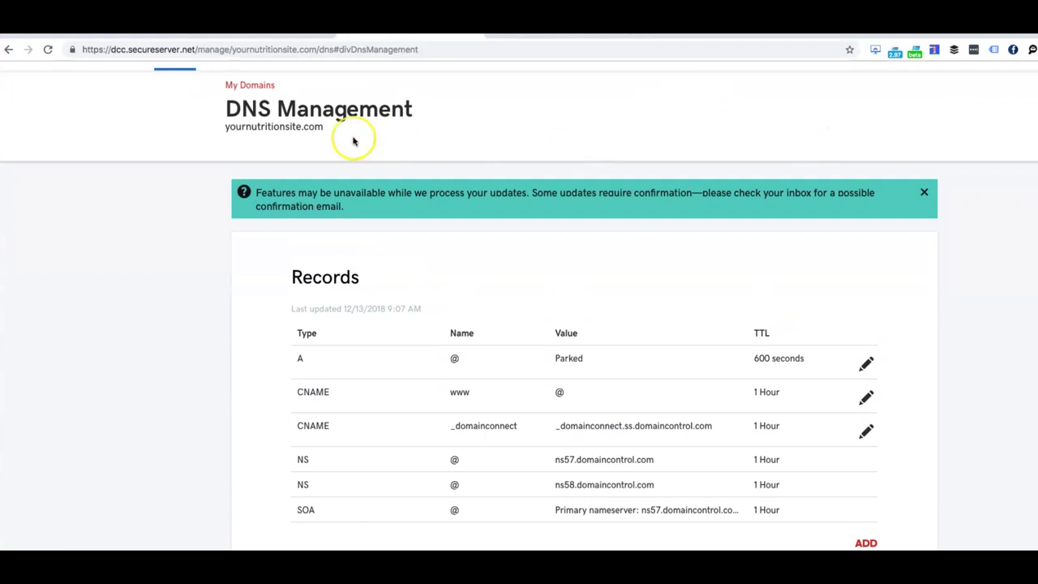
Step: Load yournutritionsite.com in a new Chrome tab to confirm it shows the turkey recipe article
{"action": "left_click_drag", "start_coordinate": [328, 134], "coordinate": [222, 126]}
{"action": "key", "text": "super+c"}
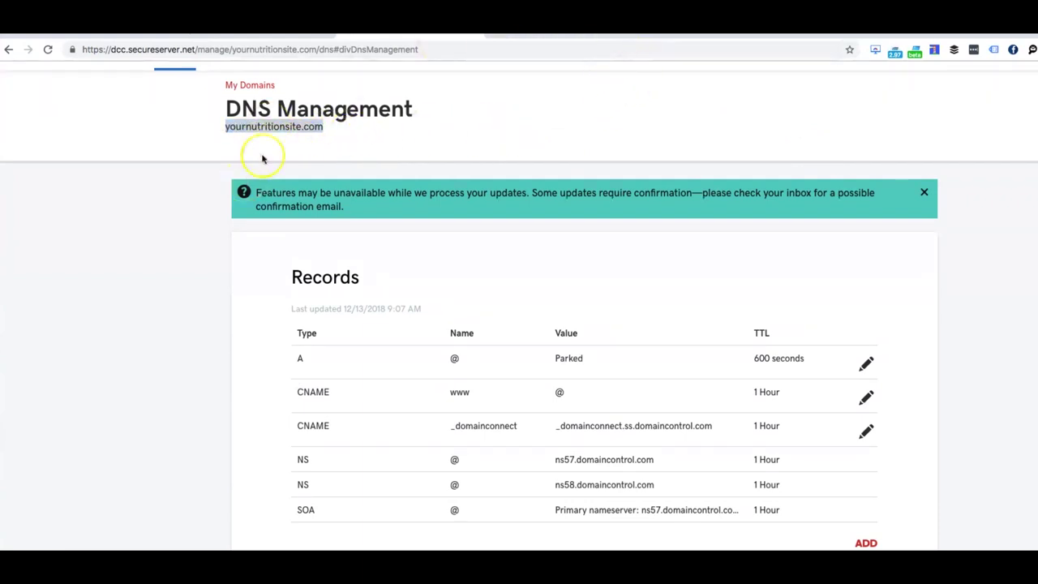
{"action": "left_click", "coordinate": [501, 32]}
{"action": "left_click", "coordinate": [643, 54]}
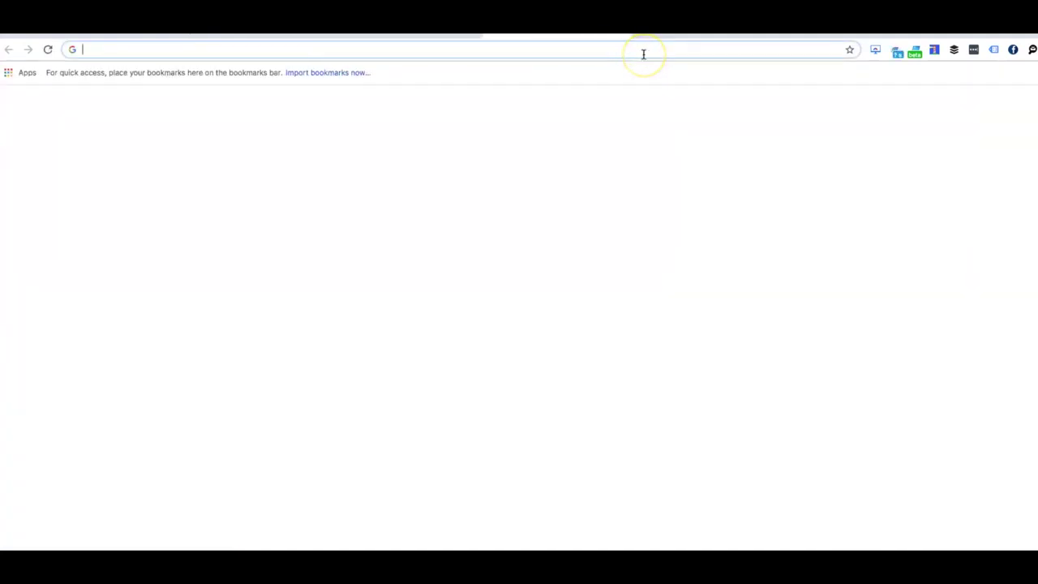
{"action": "key", "text": "super+v"}
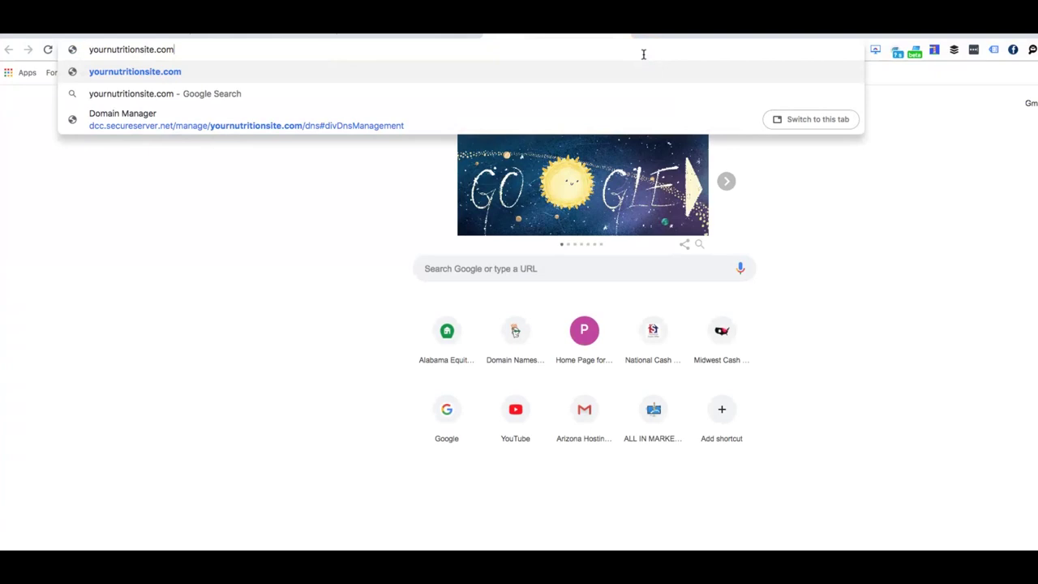
{"action": "key", "text": "Return"}
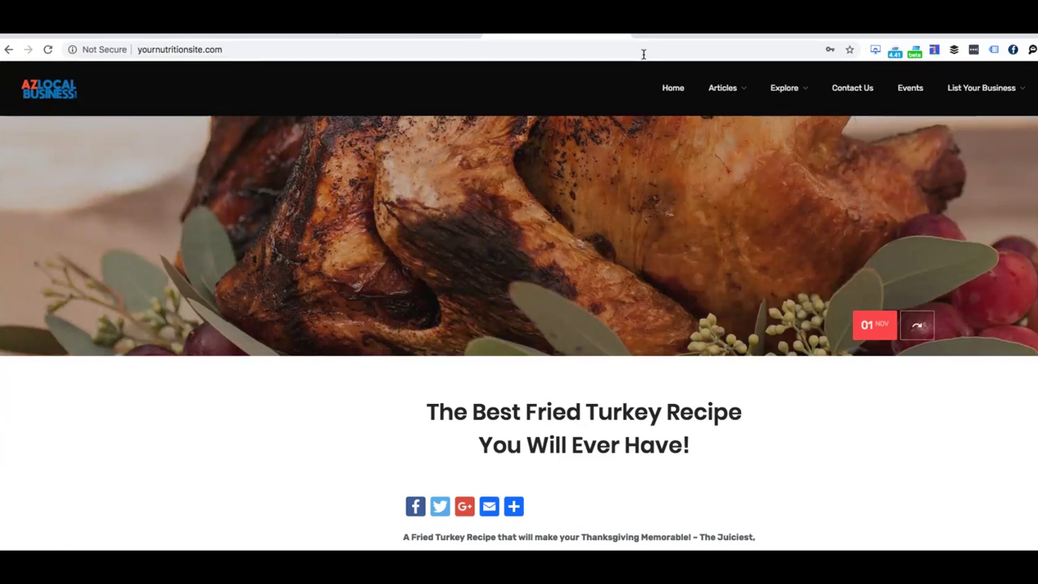
Step: Scroll the forwarded article, then go to the masked site's home page
{"action": "scroll", "coordinate": [162, 208], "scroll_direction": "down", "scroll_amount": 15}
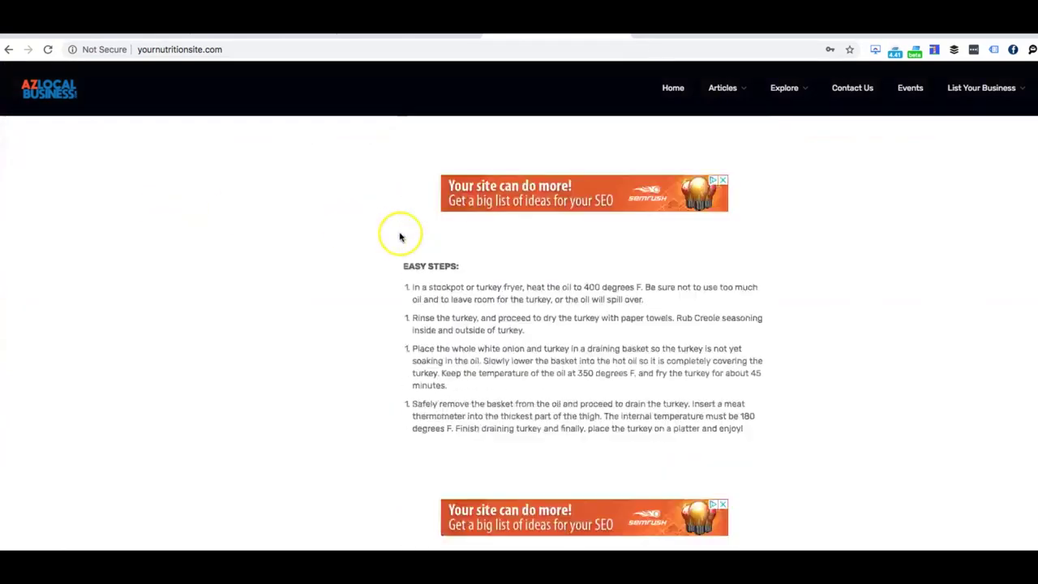
{"action": "scroll", "coordinate": [395, 238], "scroll_direction": "up", "scroll_amount": 15}
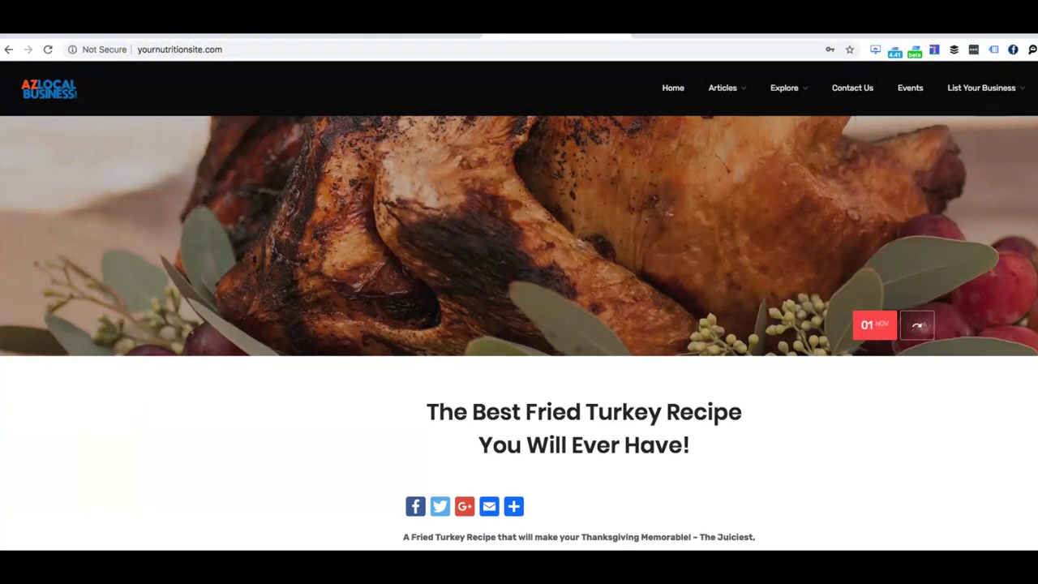
{"action": "left_click", "coordinate": [663, 90]}
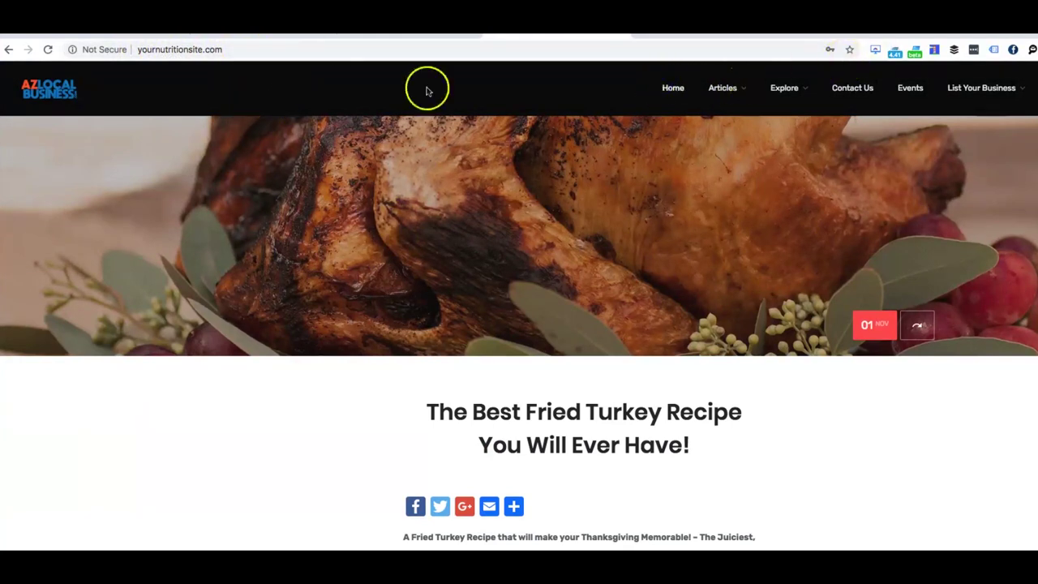
{"action": "left_click", "coordinate": [676, 81]}
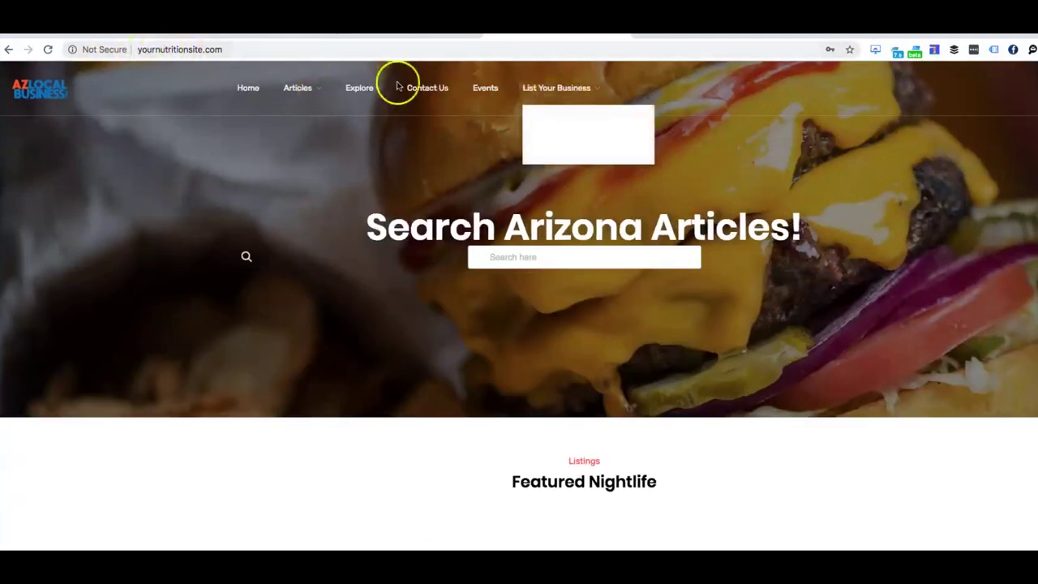
Step: Browse the Articles > Food & Drink page, then return to the DNS Management tab
{"action": "mouse_move", "coordinate": [532, 92]}
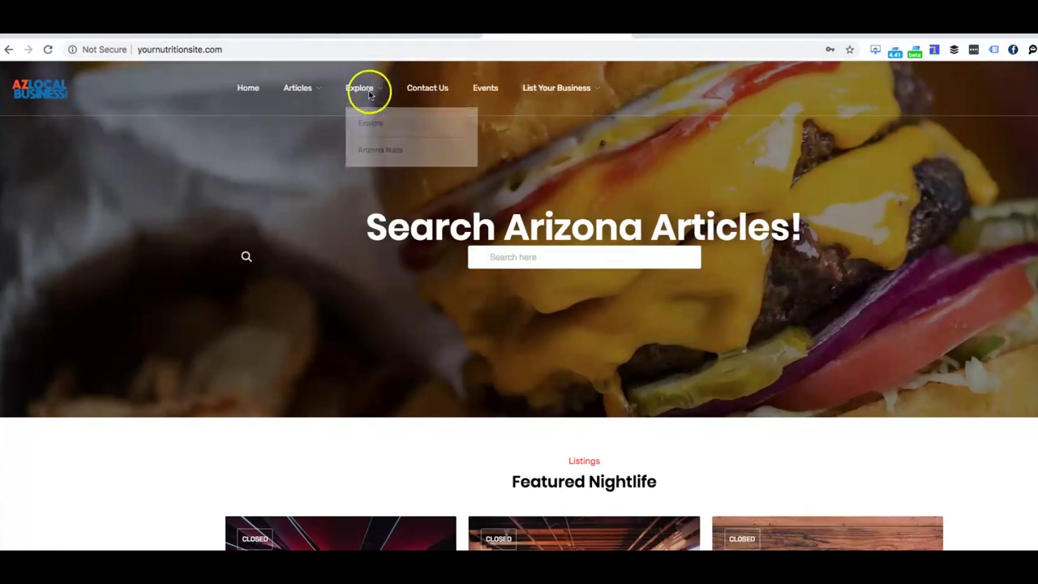
{"action": "mouse_move", "coordinate": [297, 89]}
{"action": "left_click", "coordinate": [310, 119]}
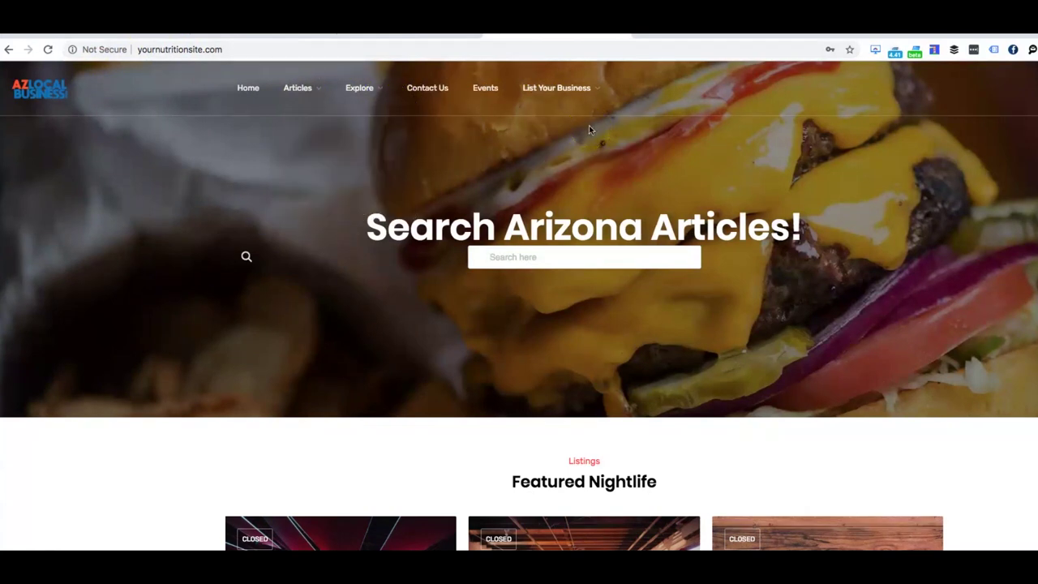
{"action": "left_click", "coordinate": [623, 119]}
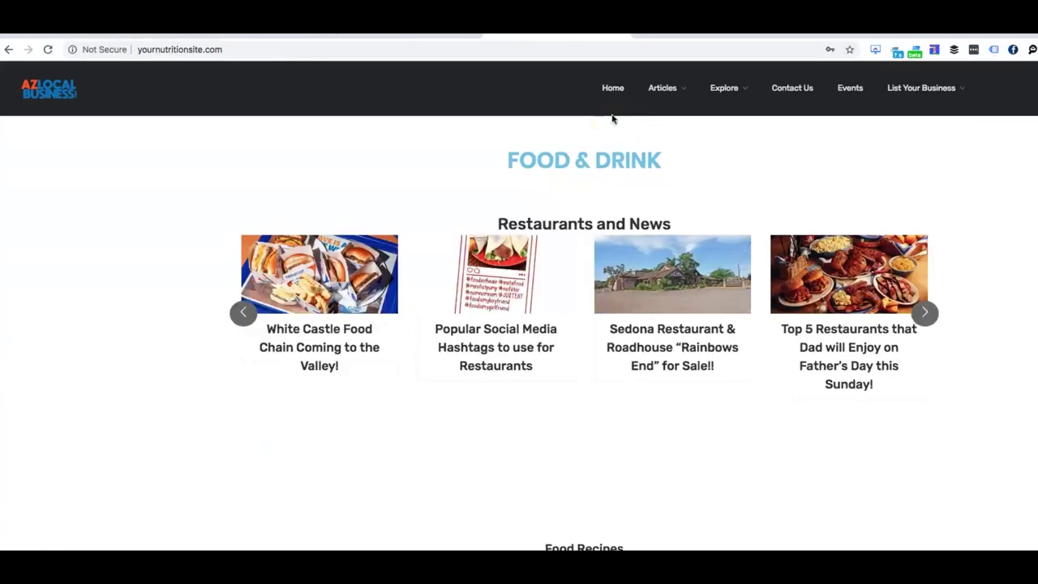
{"action": "scroll", "coordinate": [640, 143], "scroll_direction": "down", "scroll_amount": 4}
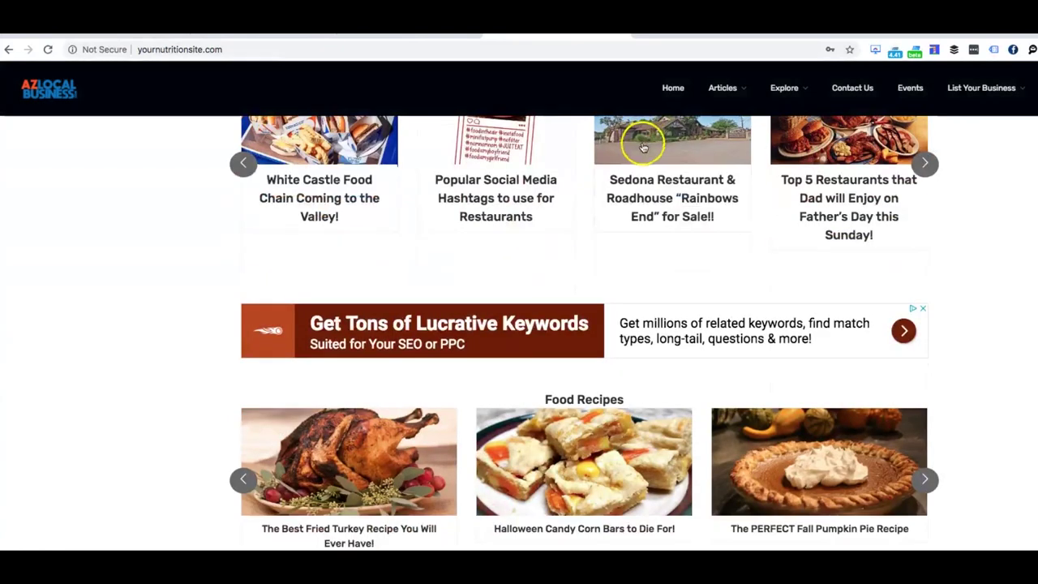
{"action": "scroll", "coordinate": [641, 152], "scroll_direction": "up", "scroll_amount": 3}
{"action": "scroll", "coordinate": [661, 157], "scroll_direction": "up", "scroll_amount": 1}
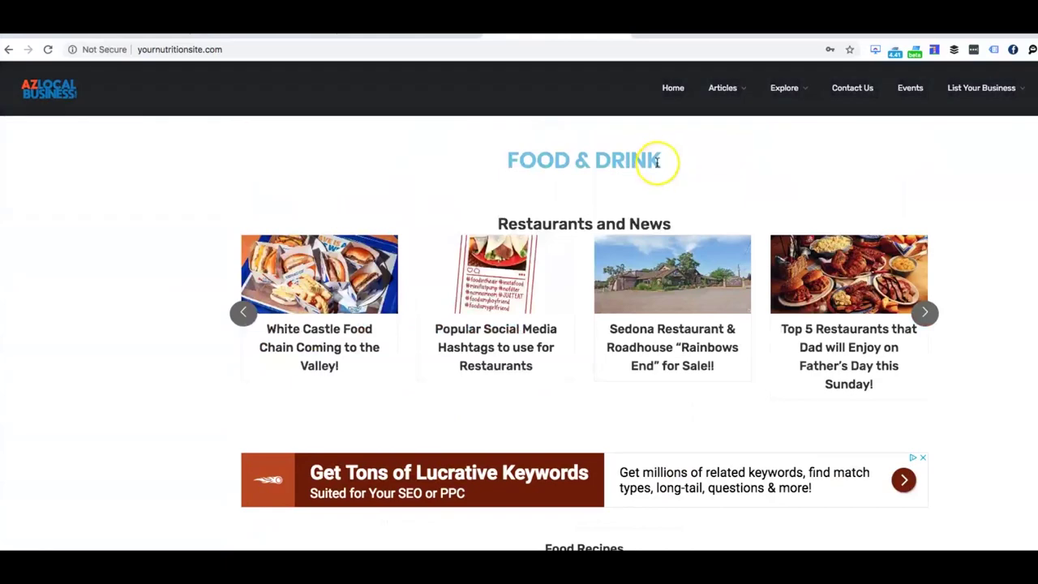
{"action": "scroll", "coordinate": [600, 152], "scroll_direction": "down", "scroll_amount": 8}
{"action": "scroll", "coordinate": [544, 150], "scroll_direction": "up", "scroll_amount": 4}
{"action": "scroll", "coordinate": [554, 155], "scroll_direction": "up", "scroll_amount": 5}
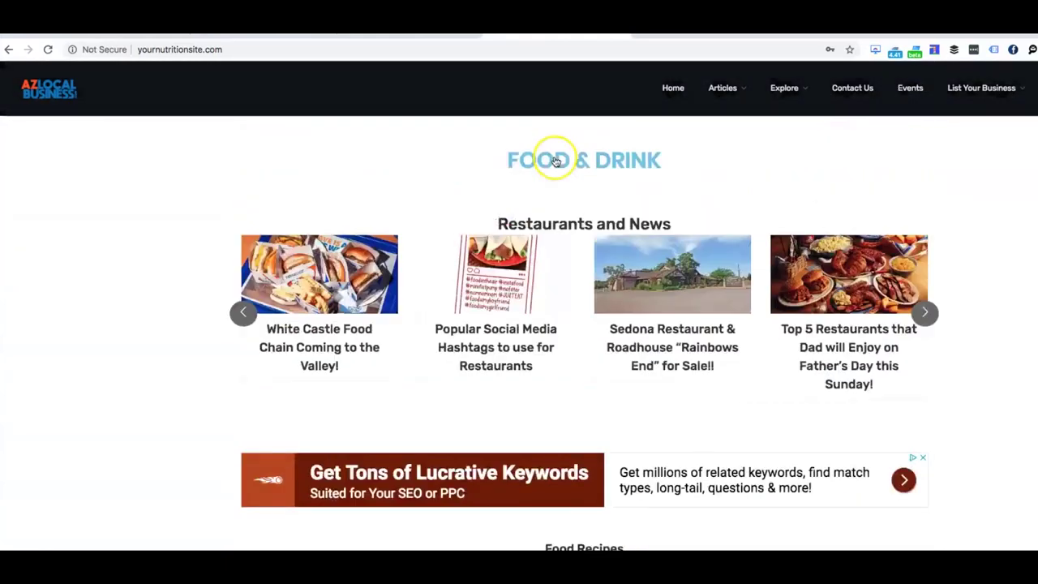
{"action": "scroll", "coordinate": [222, 71], "scroll_direction": "up", "scroll_amount": 5}
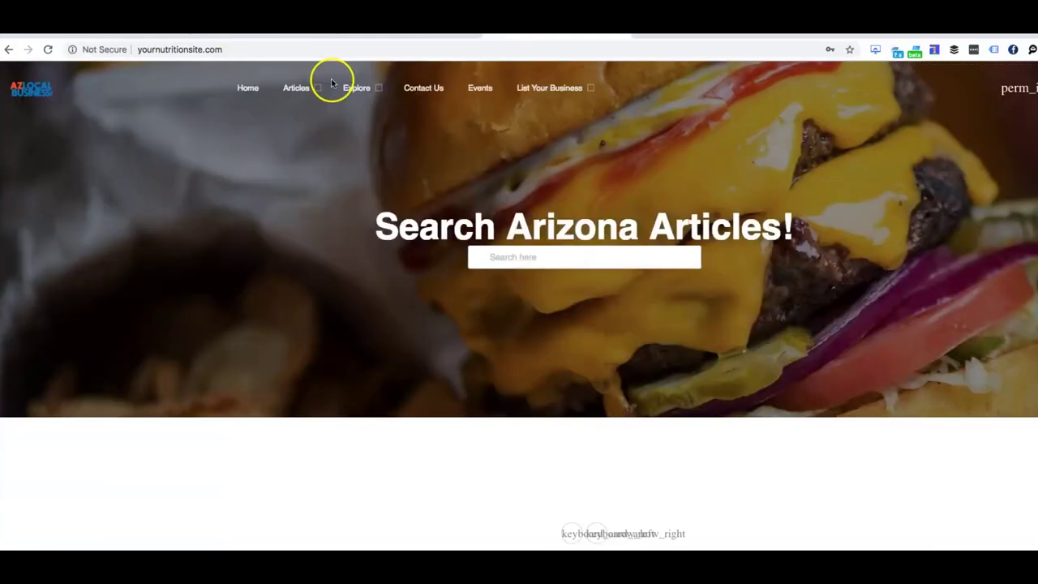
{"action": "scroll", "coordinate": [730, 150], "scroll_direction": "down", "scroll_amount": 1}
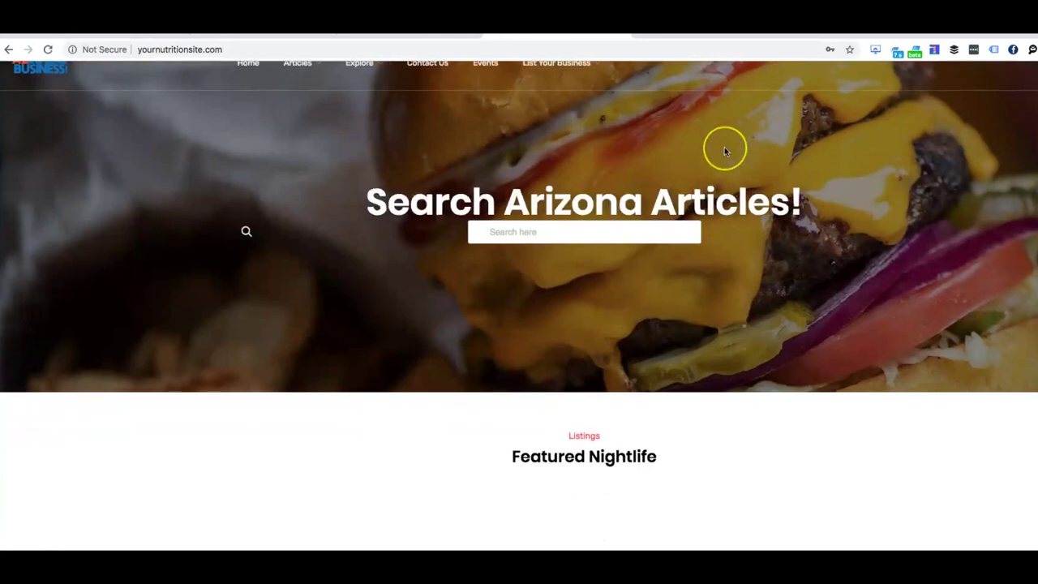
{"action": "scroll", "coordinate": [429, 118], "scroll_direction": "up", "scroll_amount": 1}
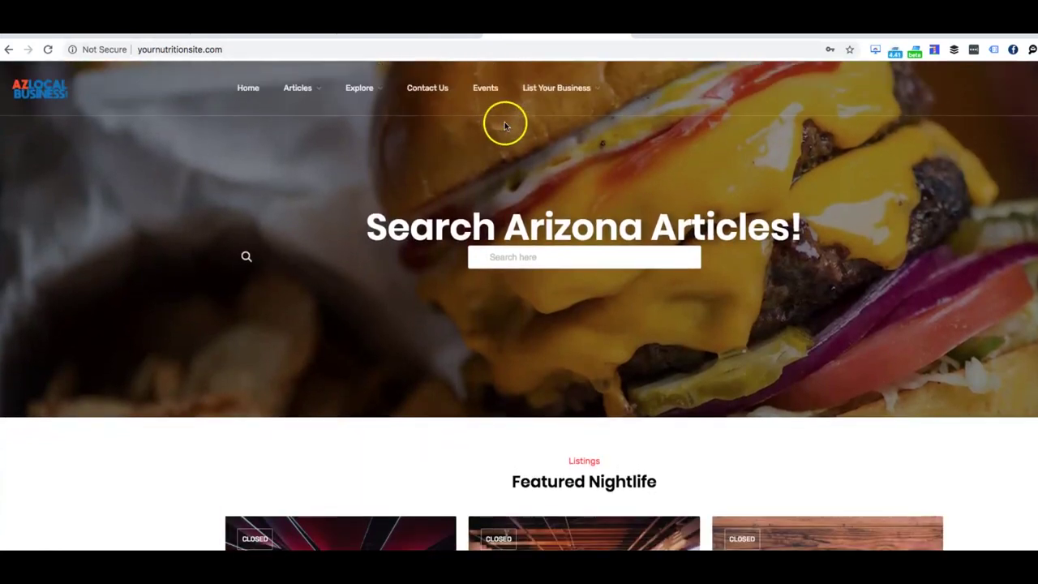
{"action": "key", "text": "ctrl+Tab"}
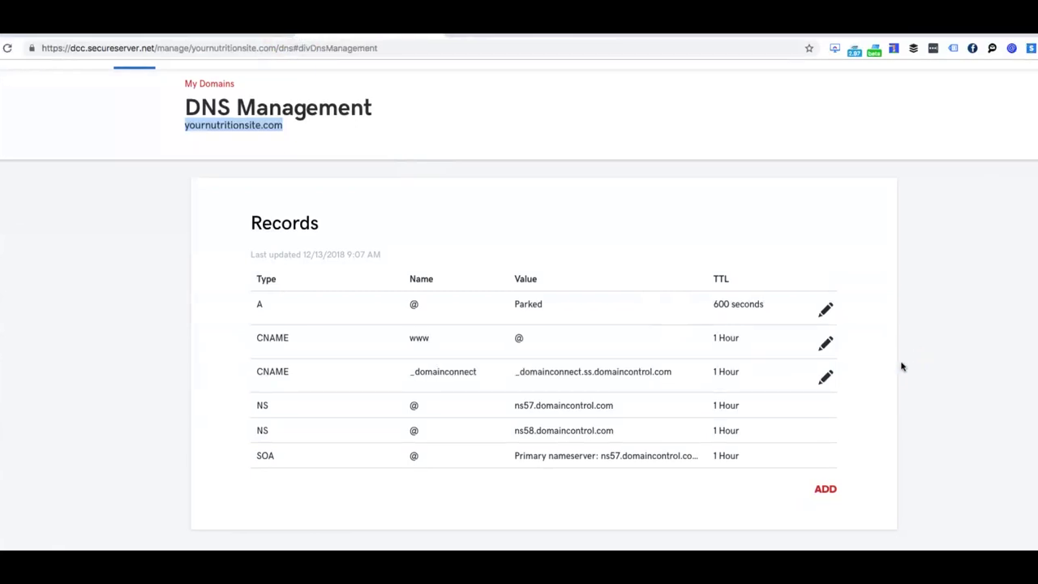
{"action": "scroll", "coordinate": [754, 331], "scroll_direction": "up", "scroll_amount": 1}
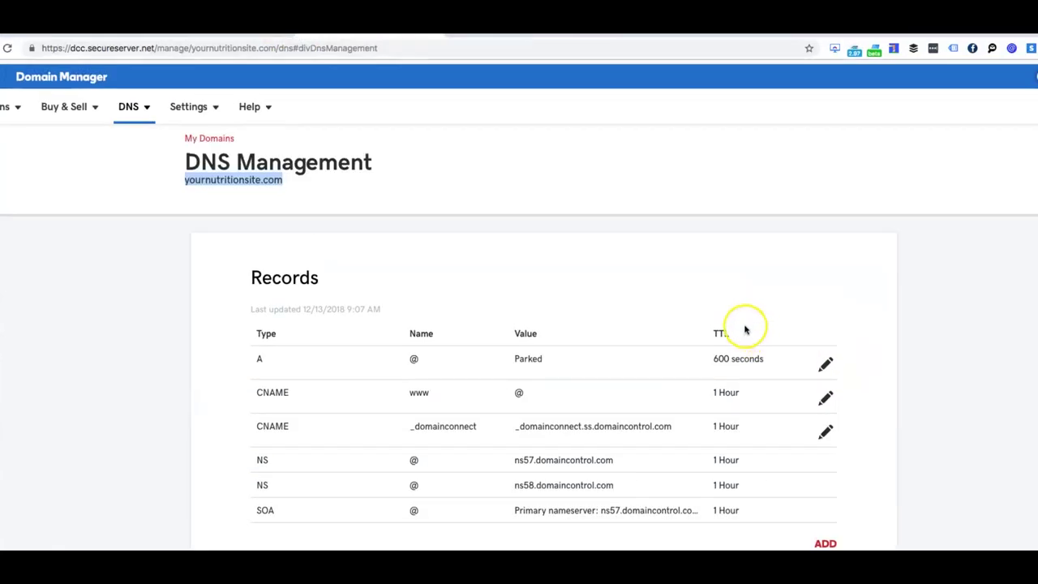